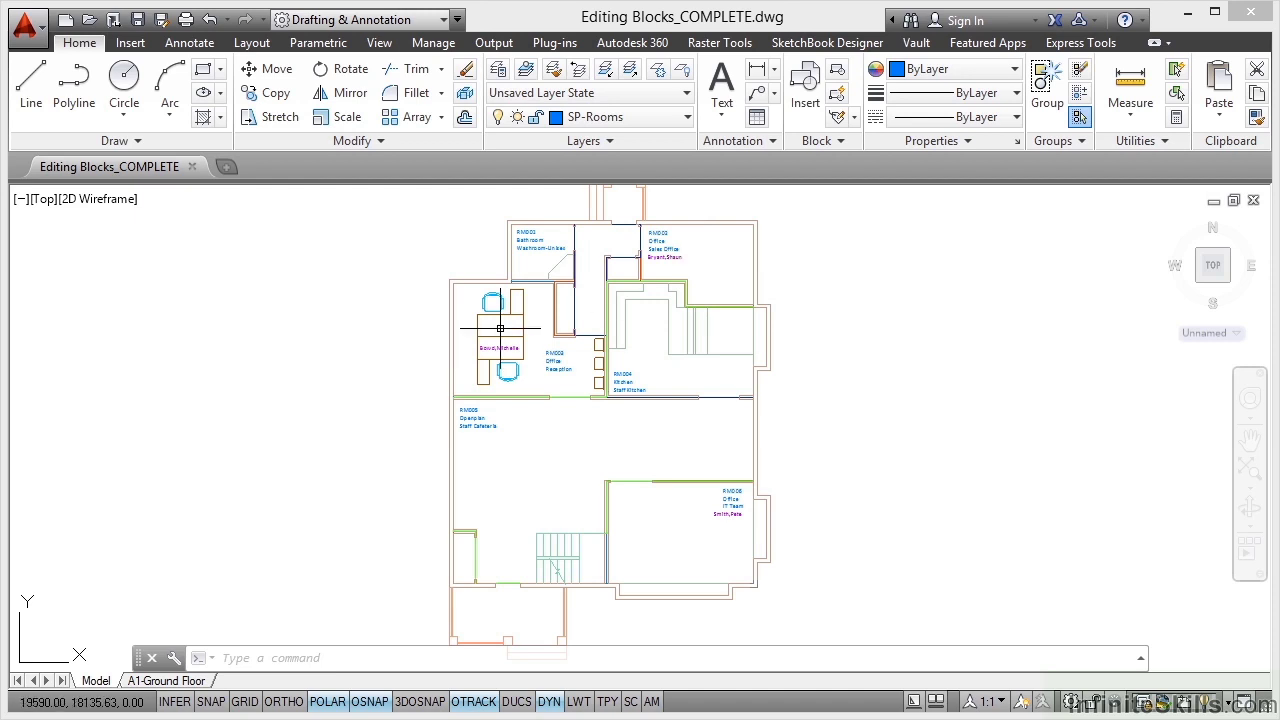
# - Zoom and pan the plan to center the RM003 Office Reception desk and two chairs
pyautogui.scroll(6, 500, 328)
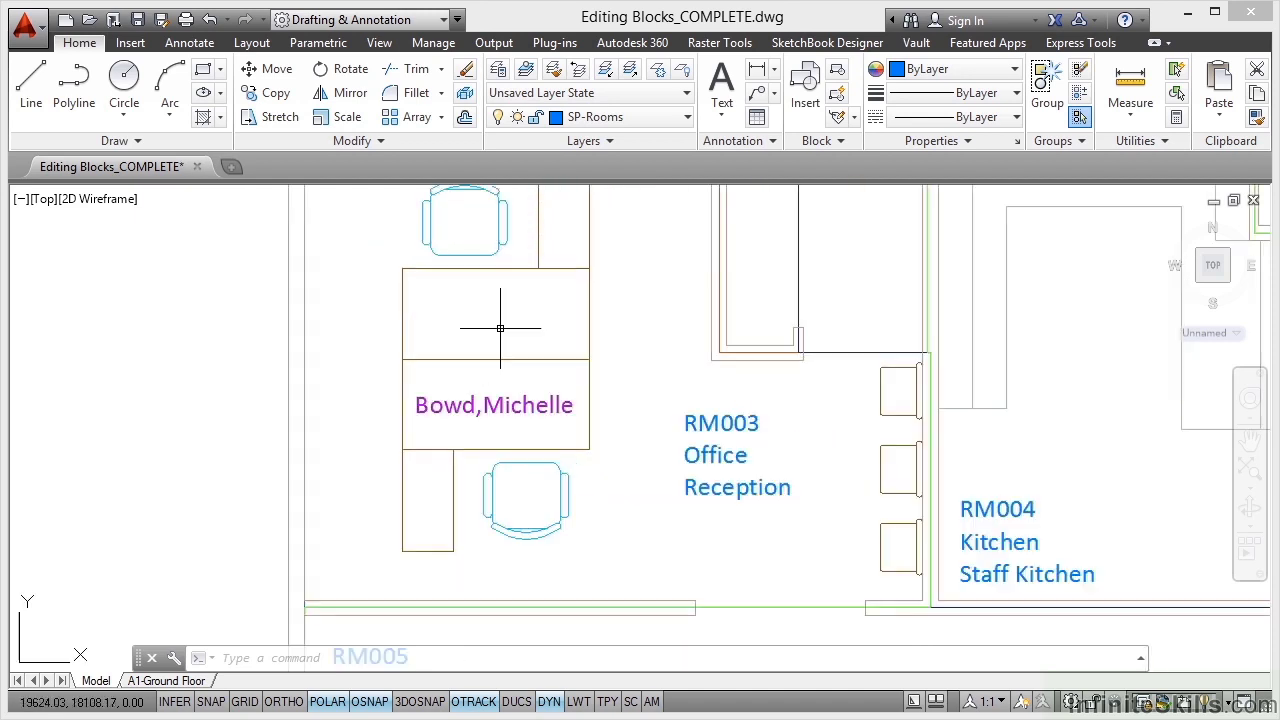
pyautogui.moveTo(642, 261); pyautogui.dragTo(668, 329, button='middle')
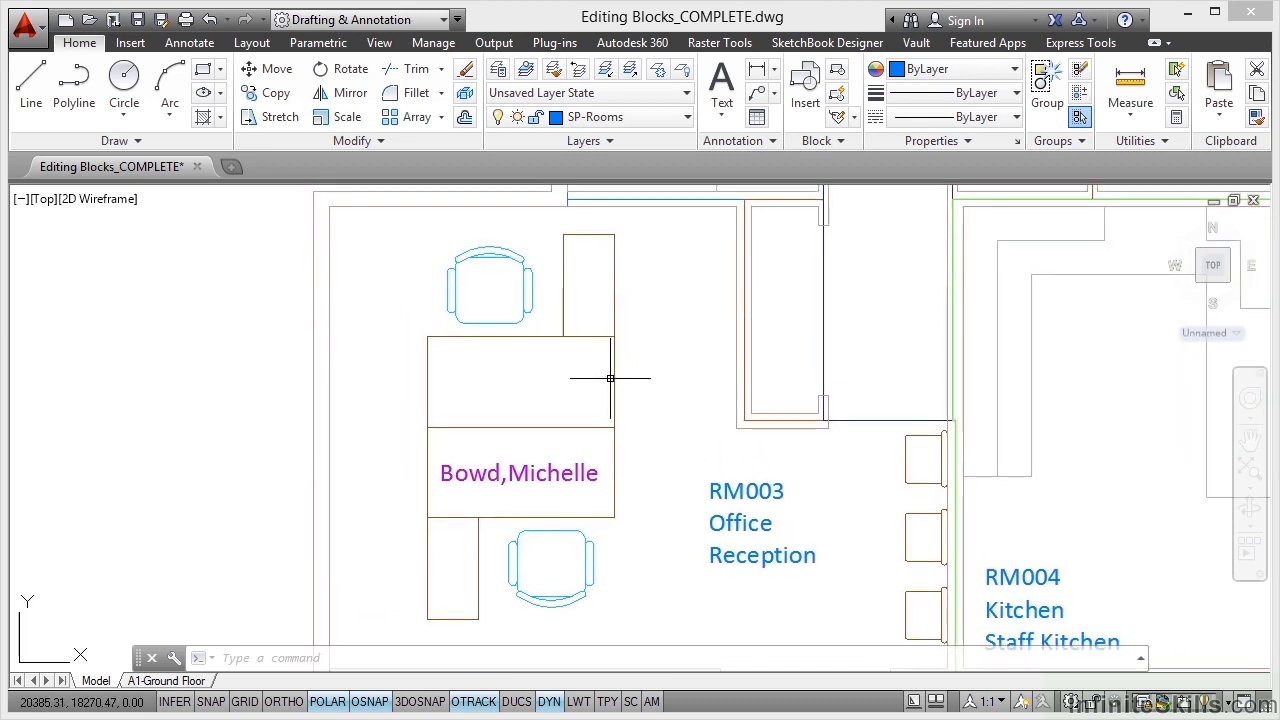
pyautogui.moveTo(615, 375)
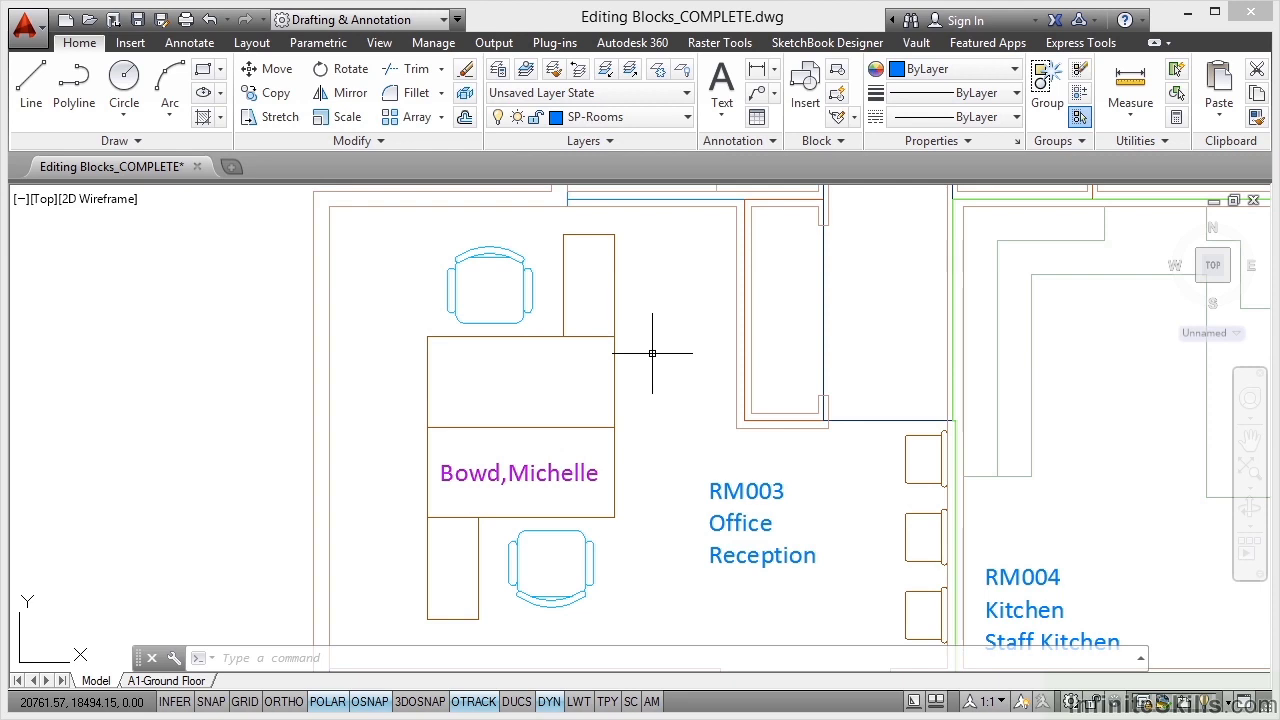
# - Open the SP-Workstation1 block definition in the Block Editor from the Insert tab
pyautogui.click(130, 42)
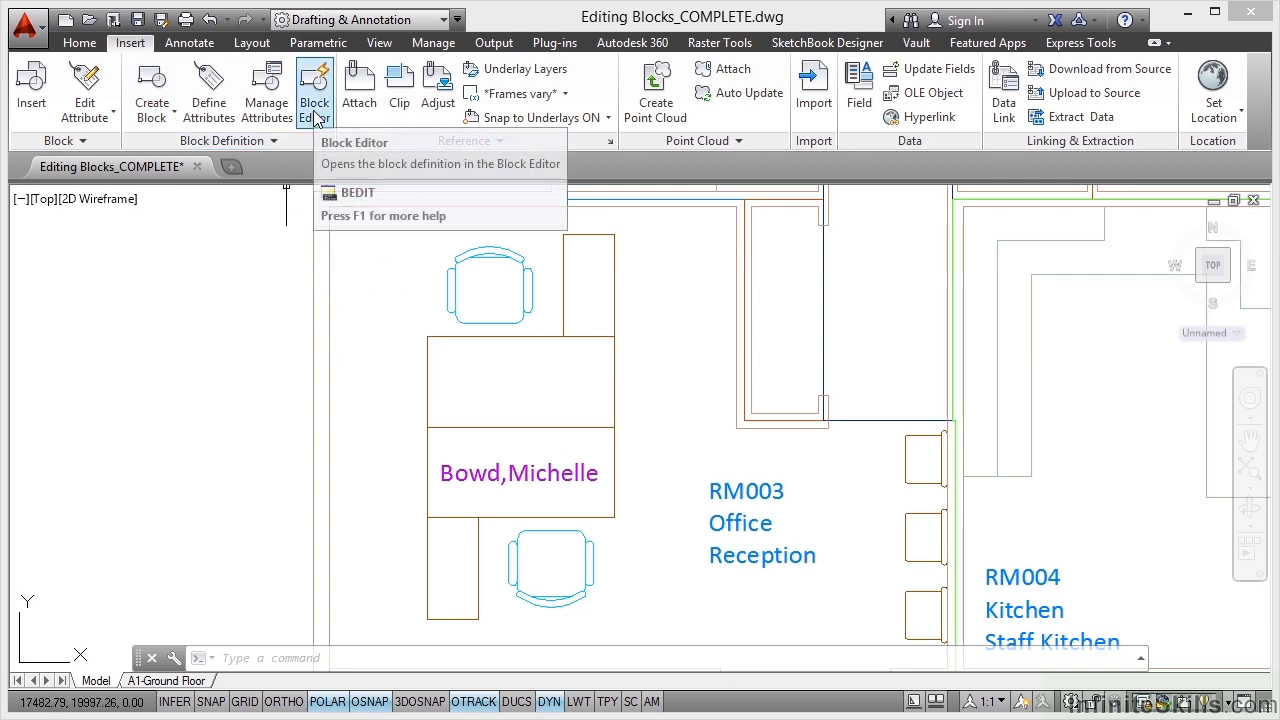
pyautogui.click(316, 116)
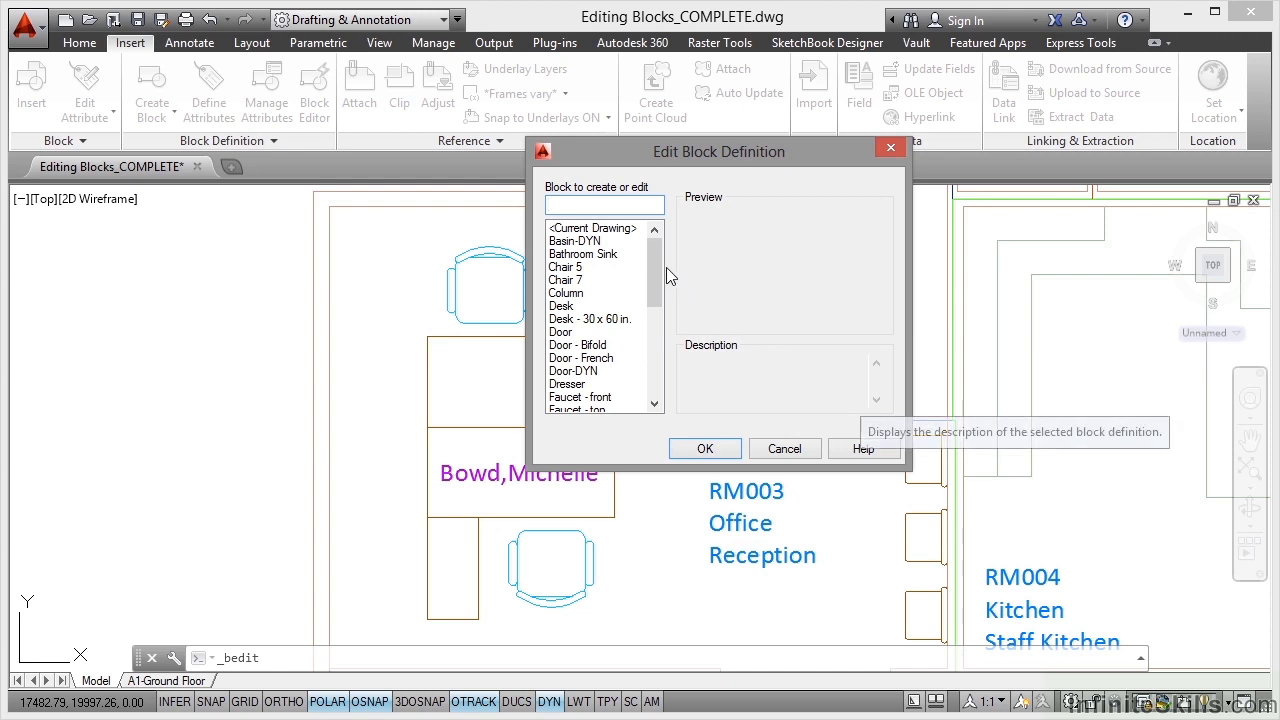
pyautogui.moveTo(661, 265); pyautogui.dragTo(666, 349)
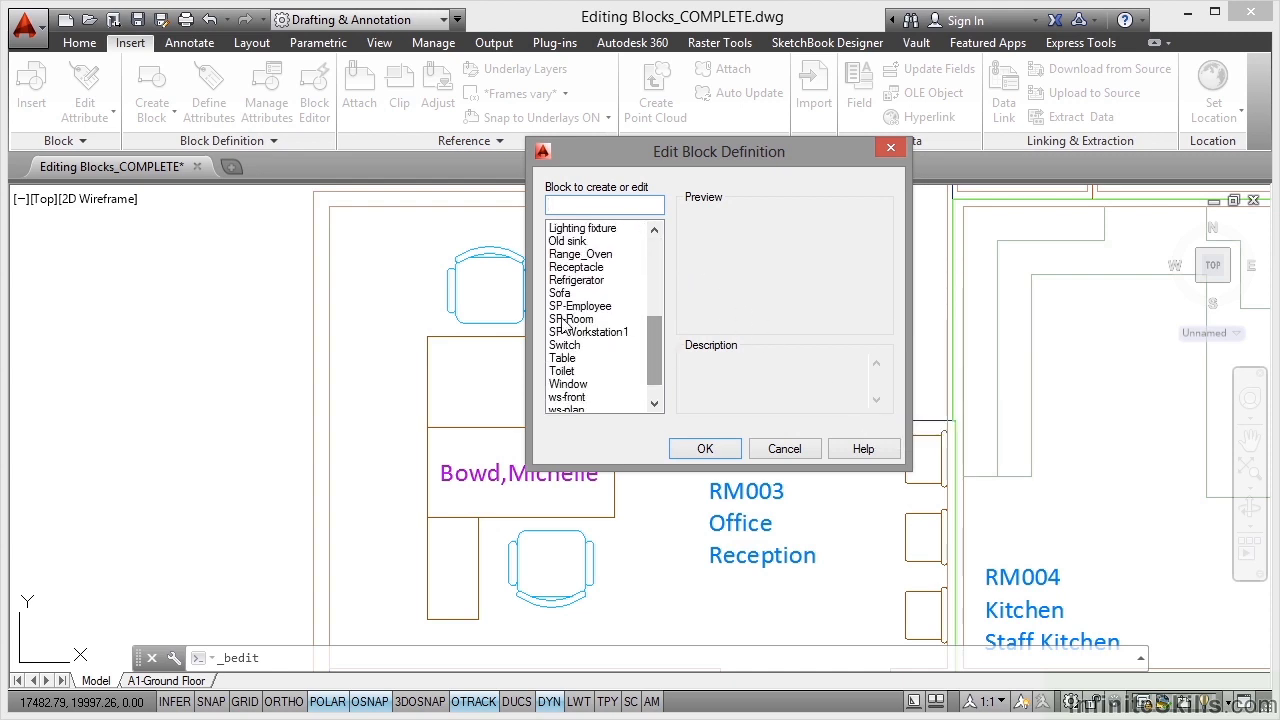
pyautogui.click(598, 332)
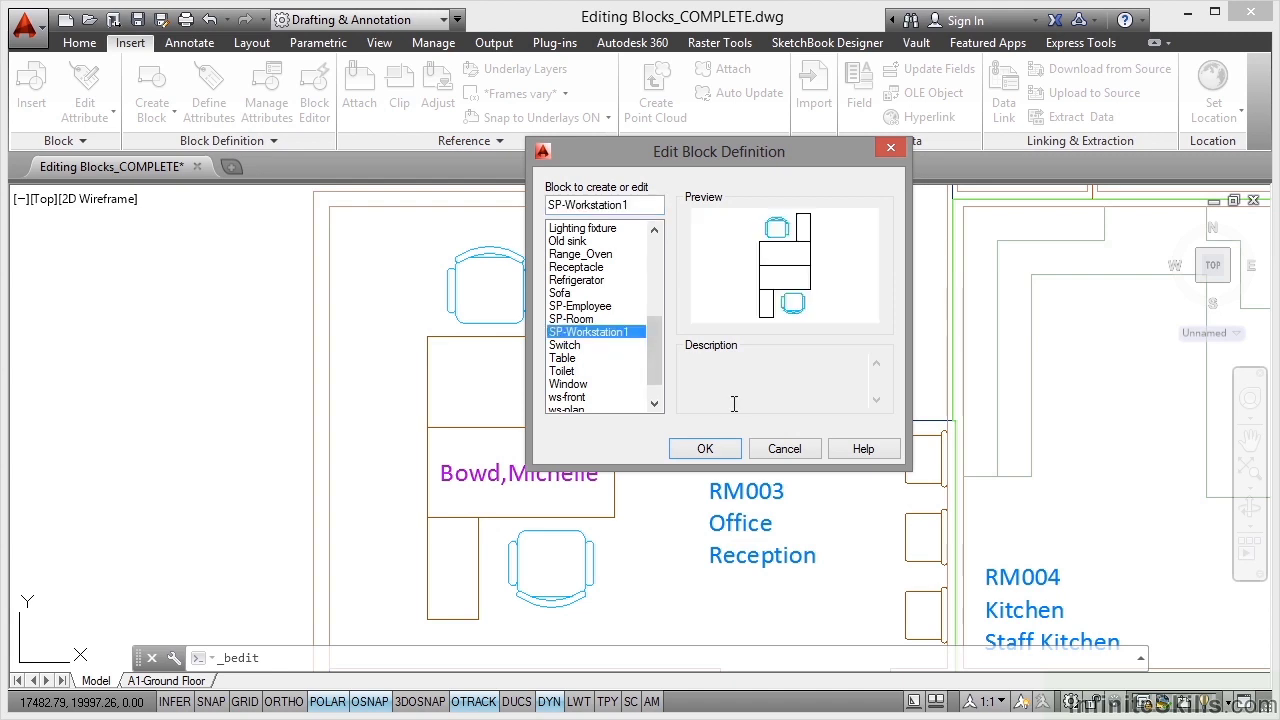
pyautogui.click(706, 449)
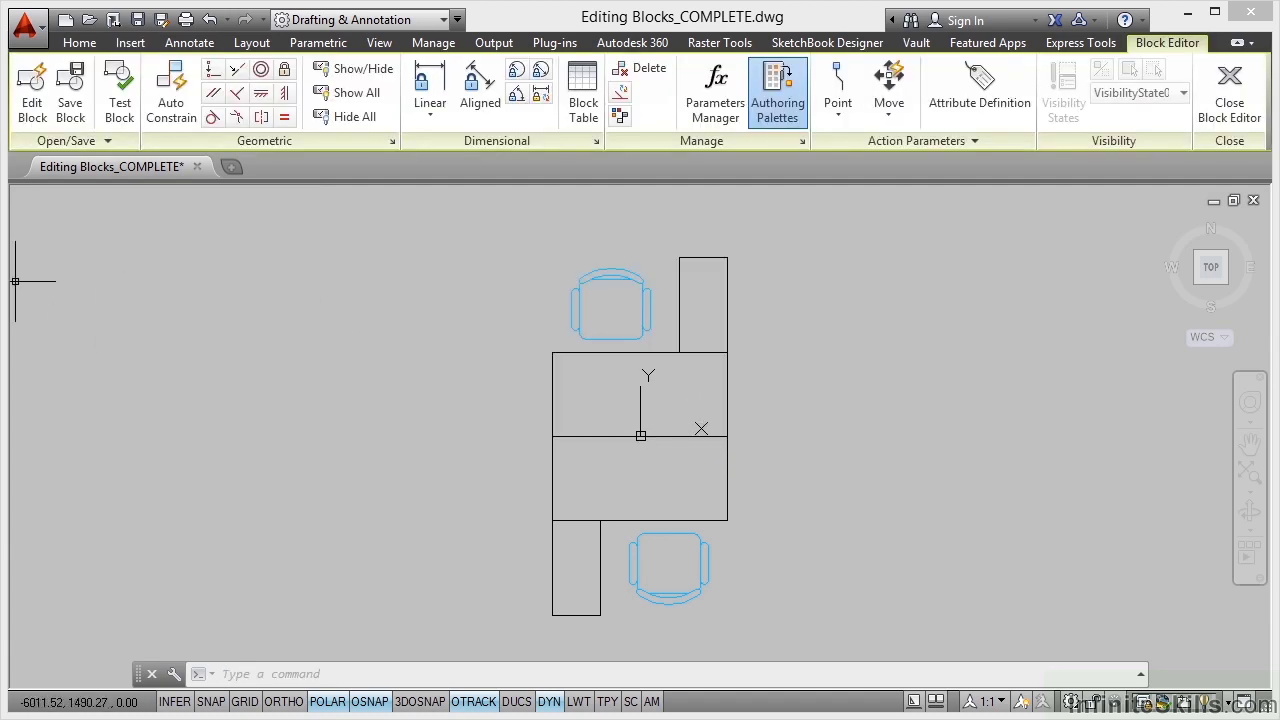
# - Float the Block Authoring Palettes beside the drawing and select the upper chair
pyautogui.moveTo(15, 281); pyautogui.dragTo(122, 311)
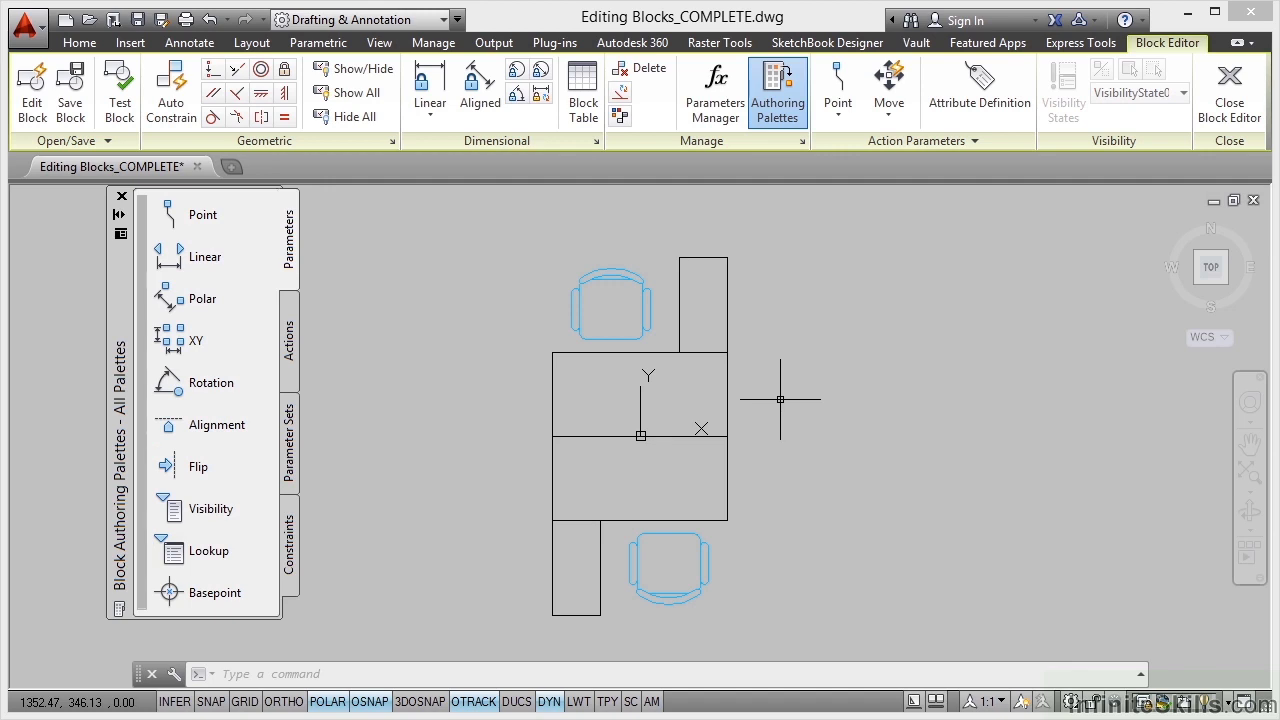
pyautogui.click(751, 343)
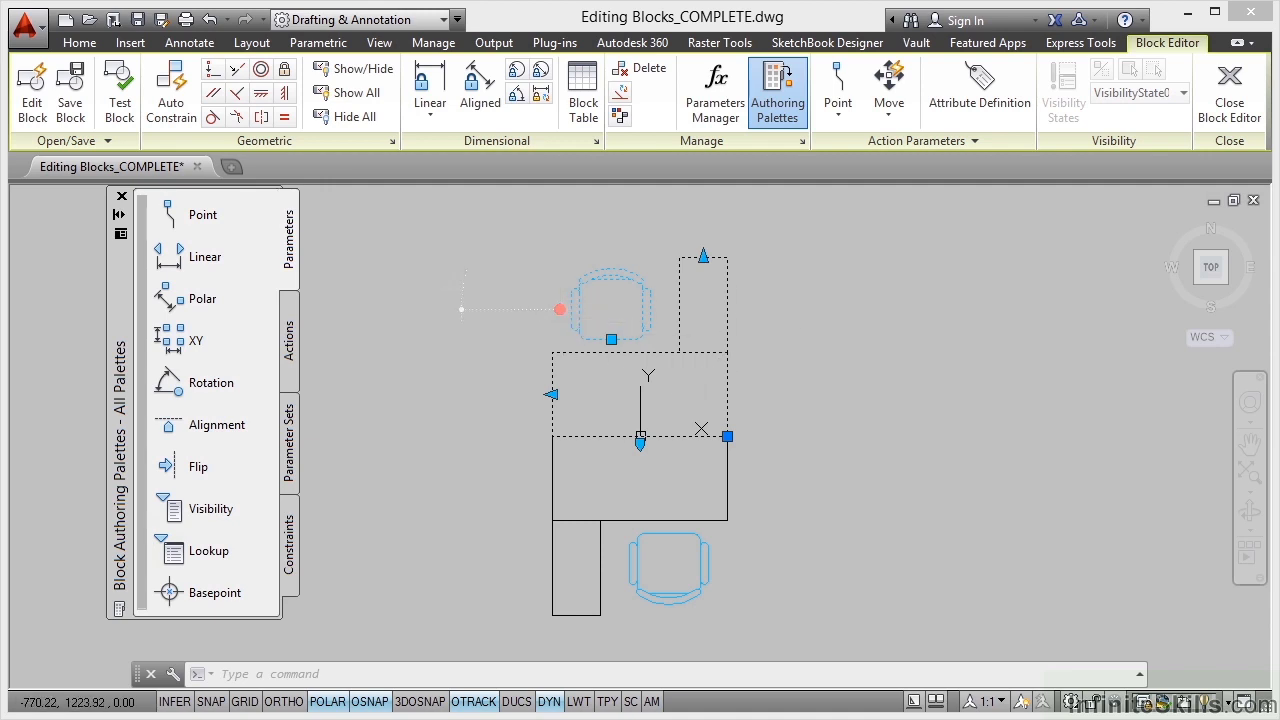
# - Rotate the upper chair about 36° with its grip, reposition it, then deselect
pyautogui.click(560, 309)
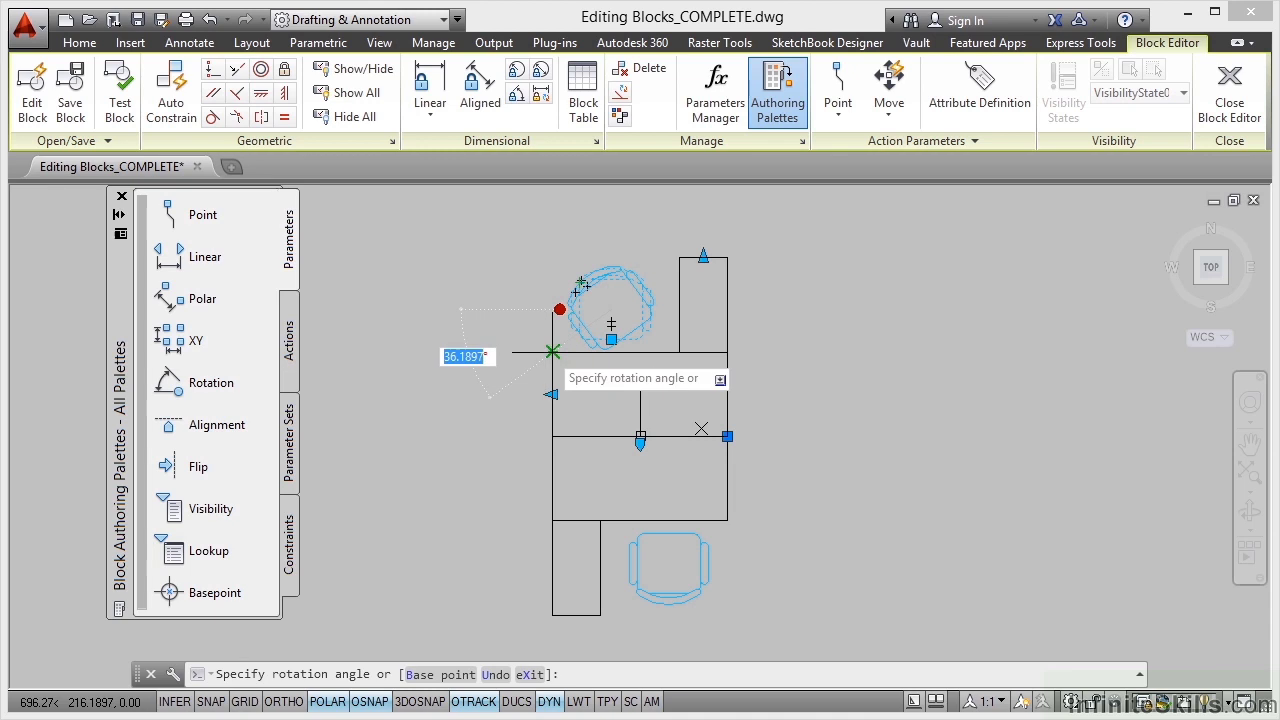
pyautogui.click(553, 351)
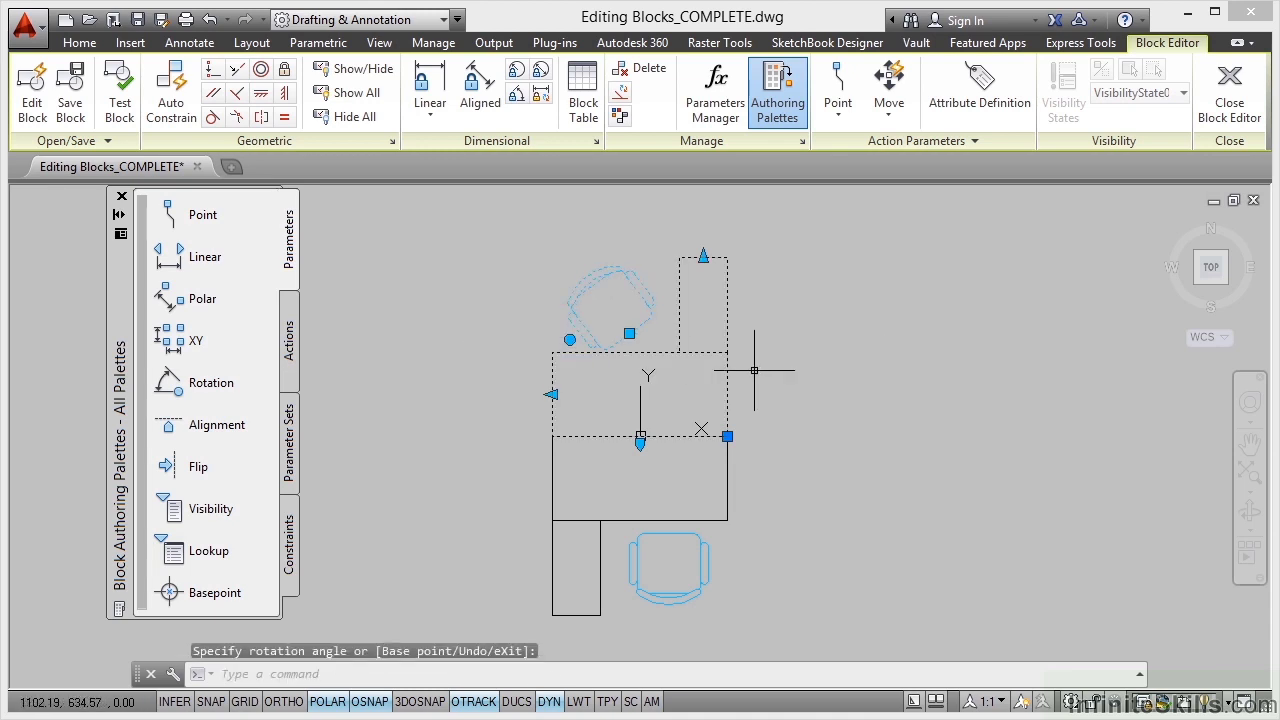
pyautogui.click(629, 333)
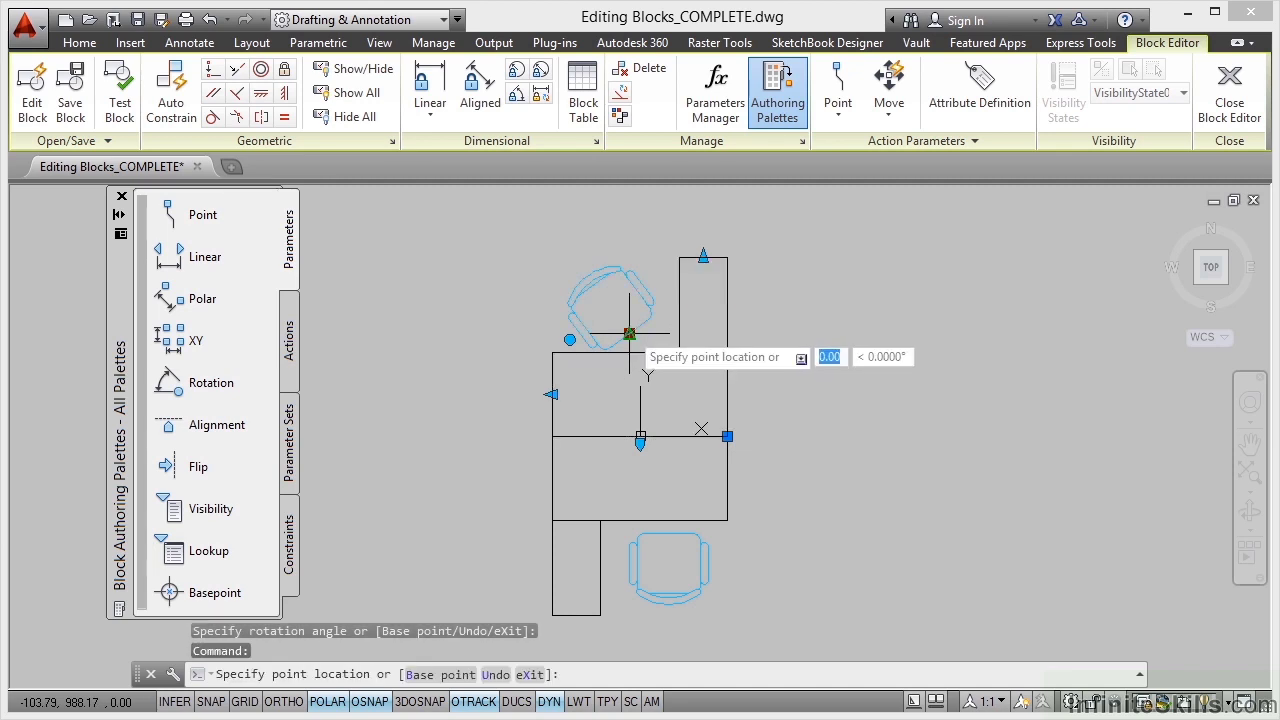
pyautogui.click(629, 313)
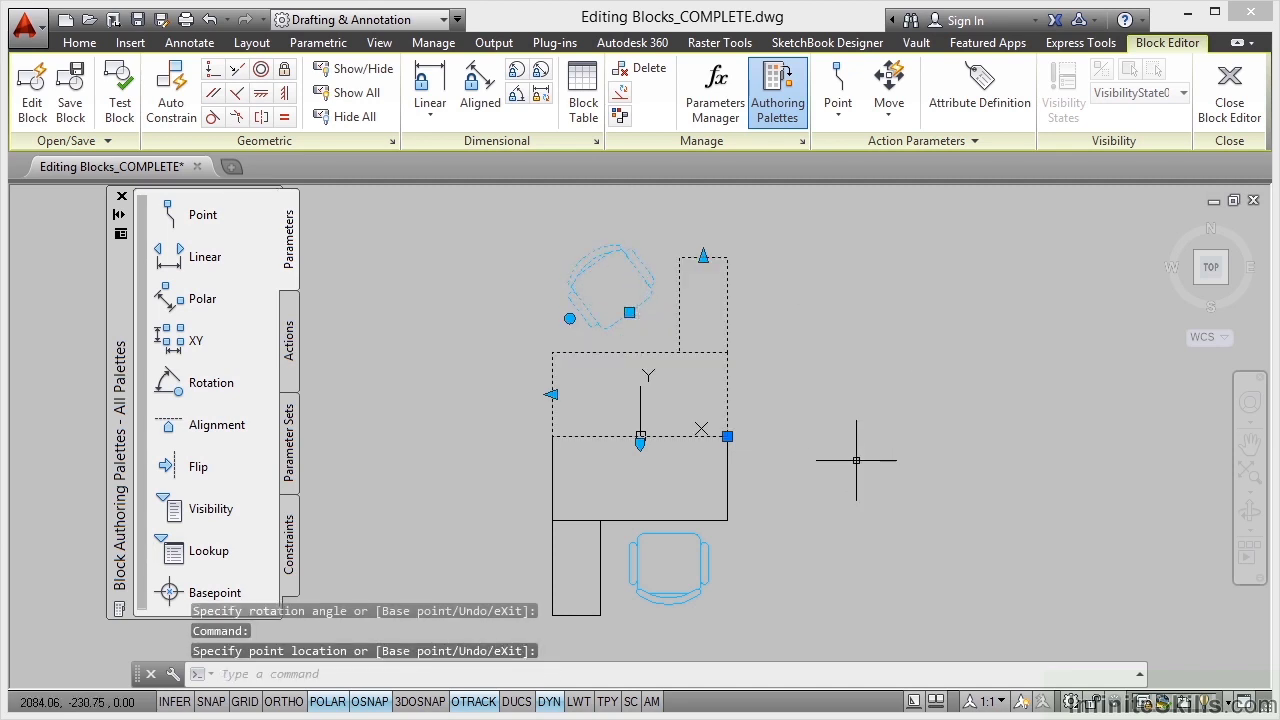
pyautogui.press('Escape')
pyautogui.press('Escape')
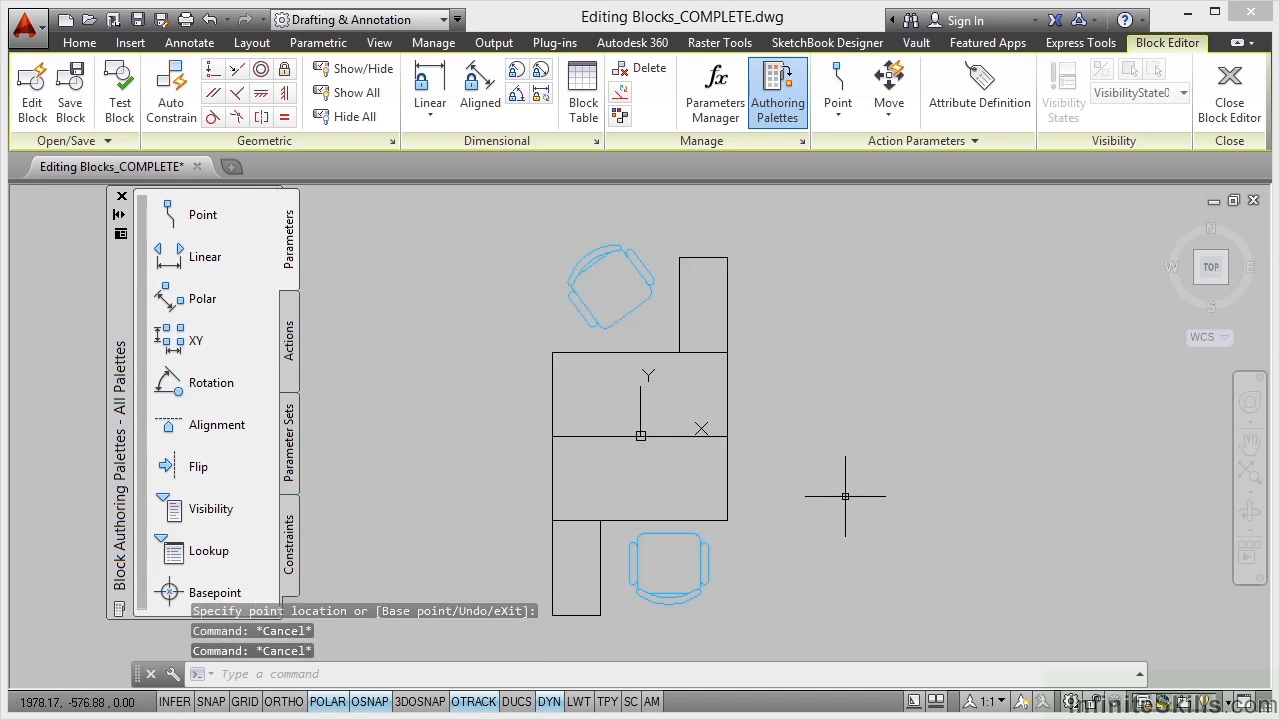
# - Rotate the lower chair to an angle, move it below the desk, then deselect
pyautogui.click(702, 551)
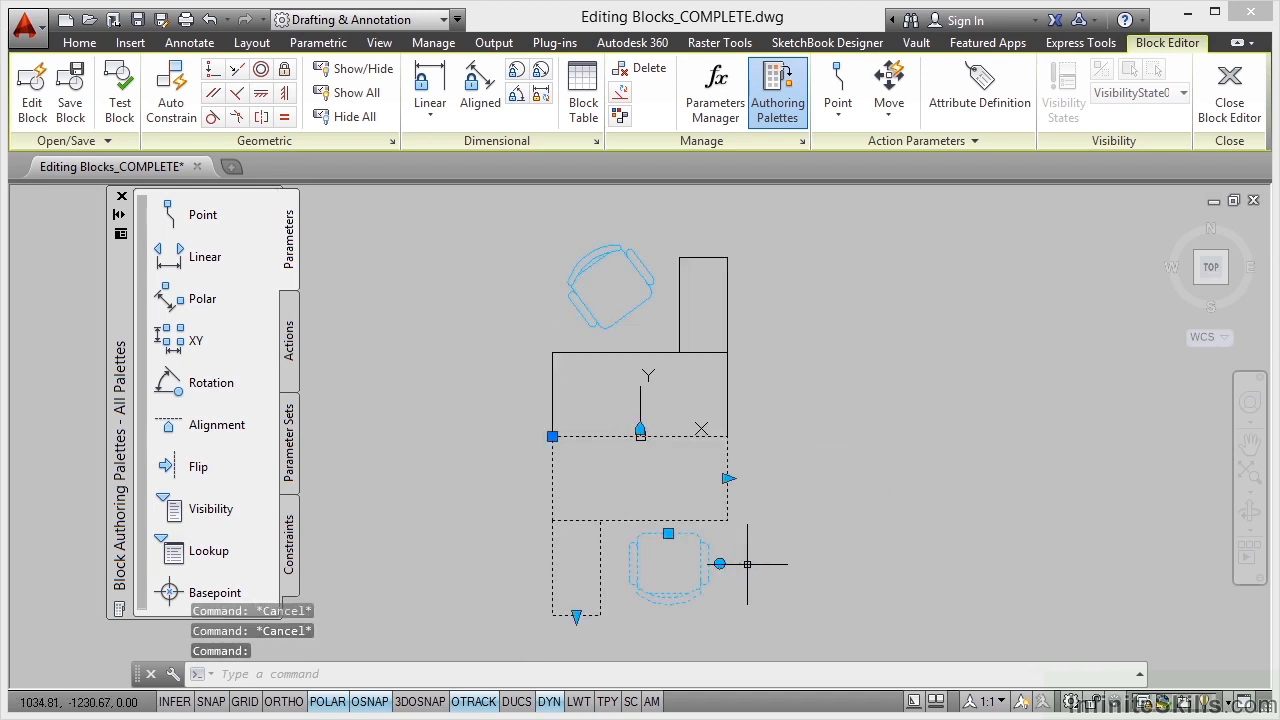
pyautogui.click(720, 563)
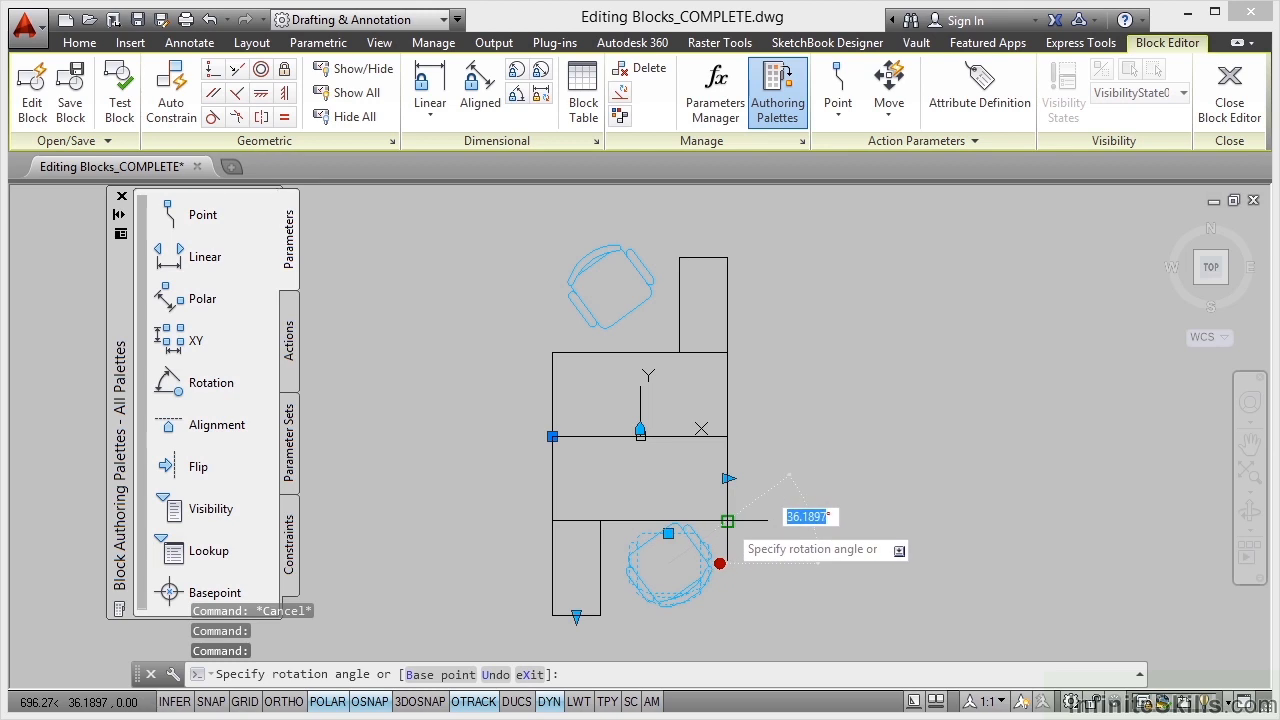
pyautogui.click(727, 521)
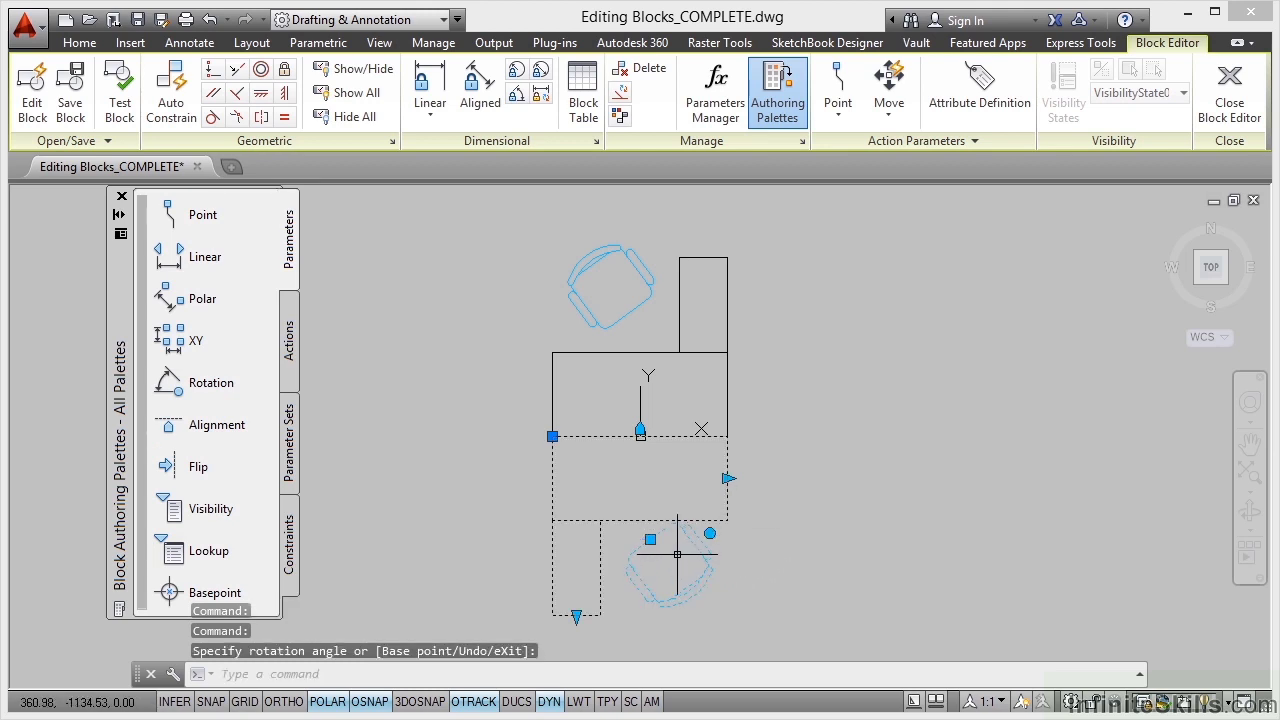
pyautogui.click(650, 540)
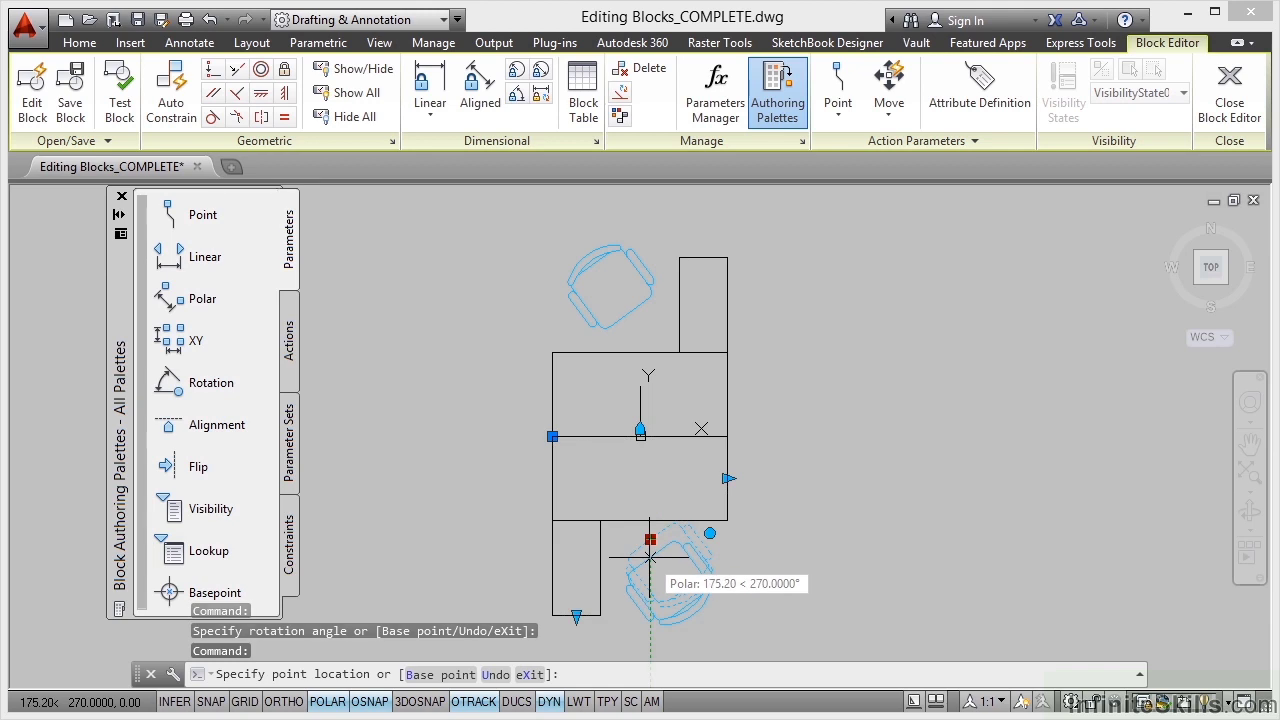
pyautogui.click(650, 557)
pyautogui.press('Escape')
pyautogui.press('Escape')
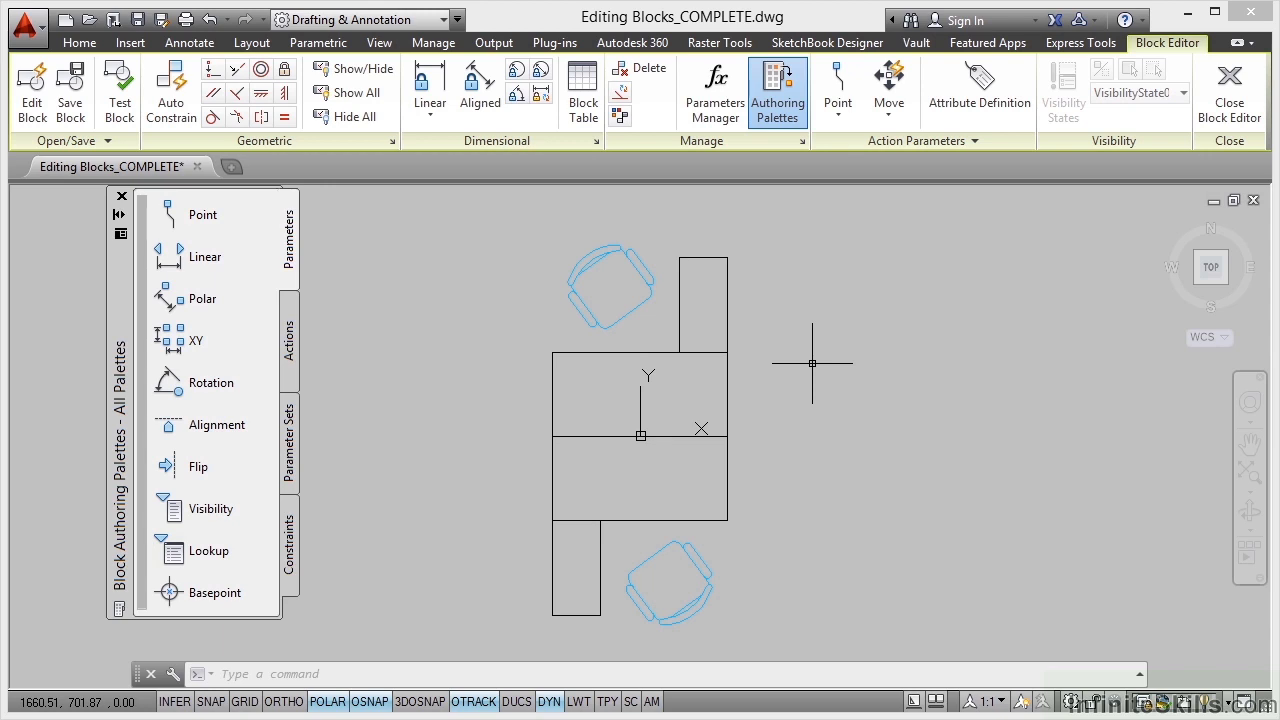
# - Save the SP-Workstation1 block and close the Block Editor to see angled chairs in the plan
pyautogui.click(80, 109)
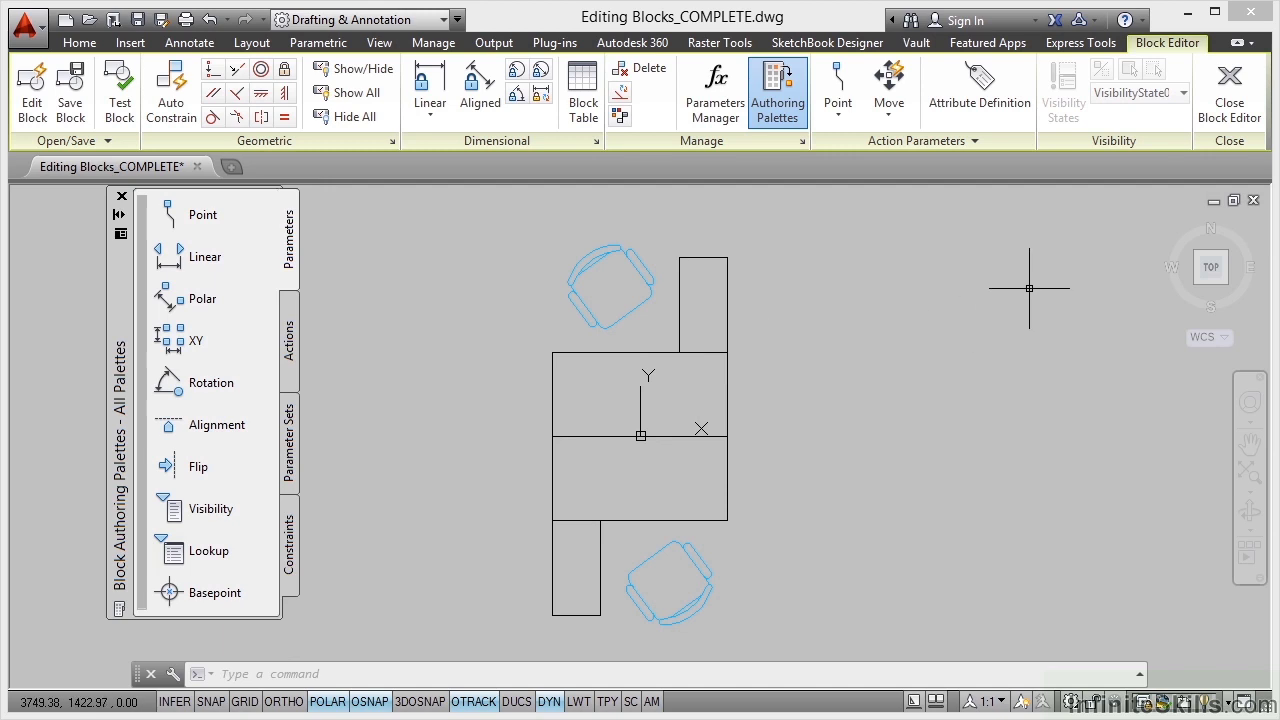
pyautogui.click(1218, 118)
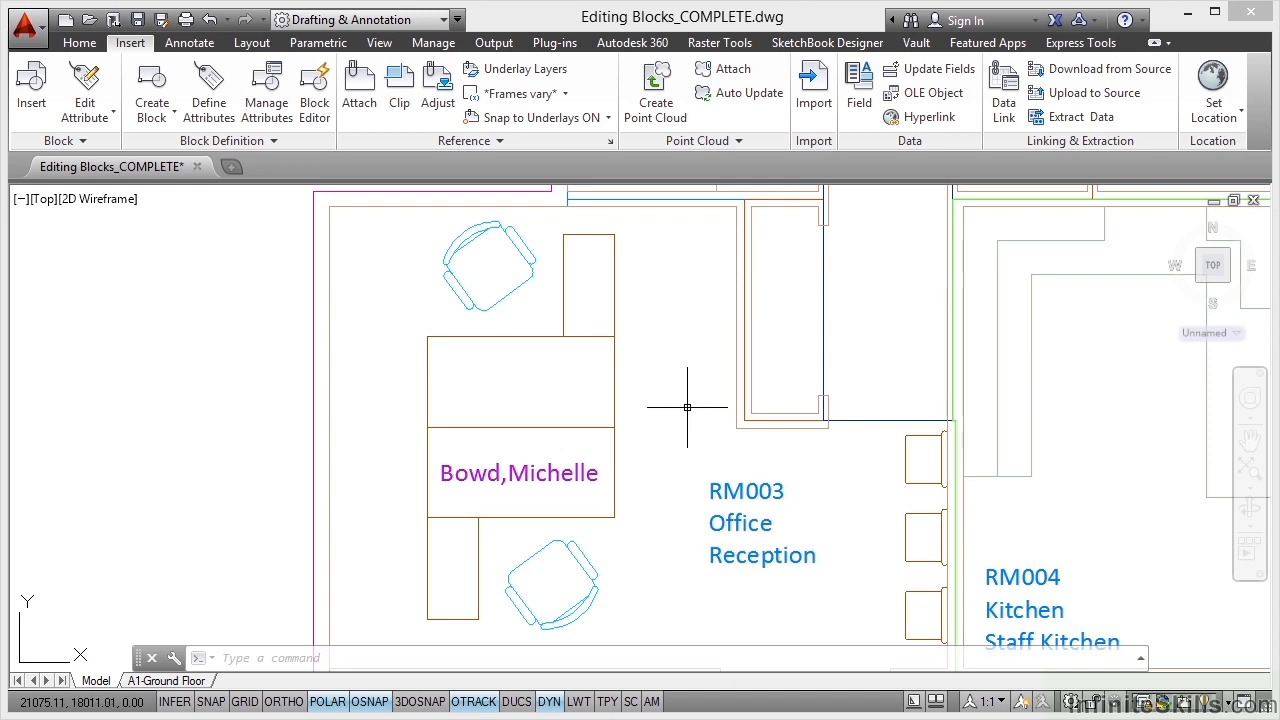
# - Open the SP-Room block definition in the Block Editor
pyautogui.click(318, 117)
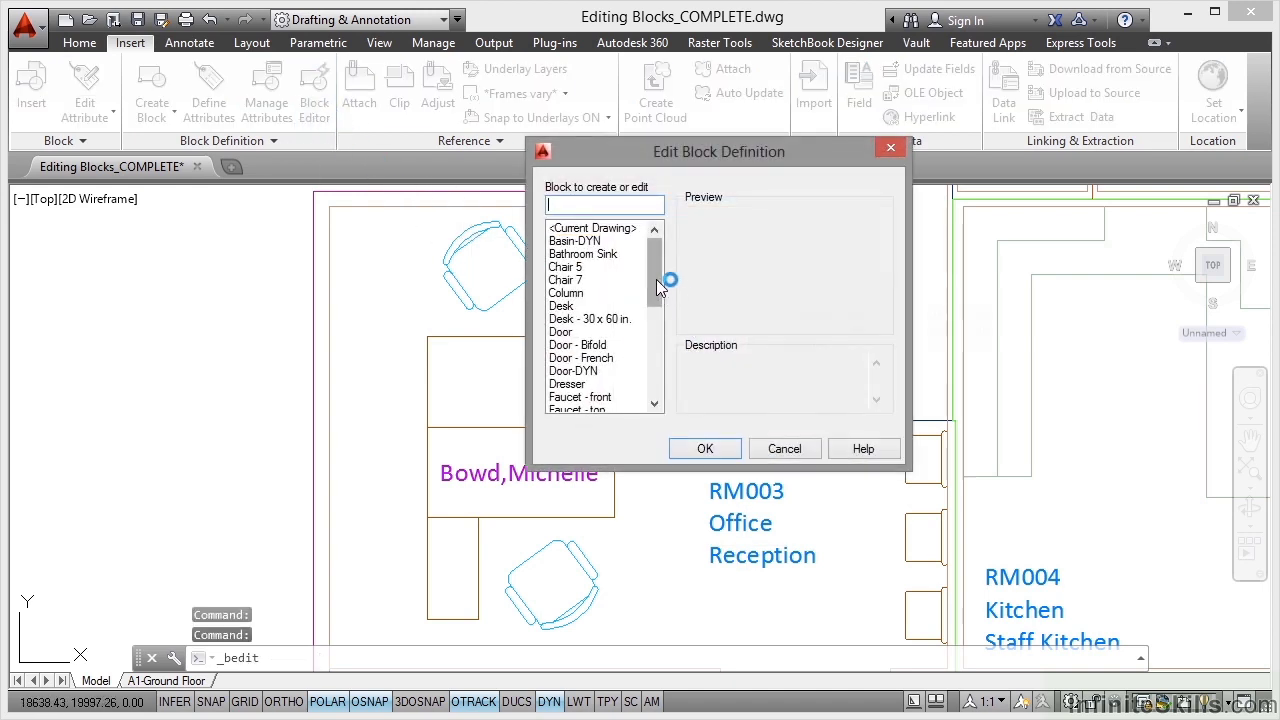
pyautogui.scroll(-1, 660, 288)
pyautogui.moveTo(658, 290); pyautogui.dragTo(666, 349)
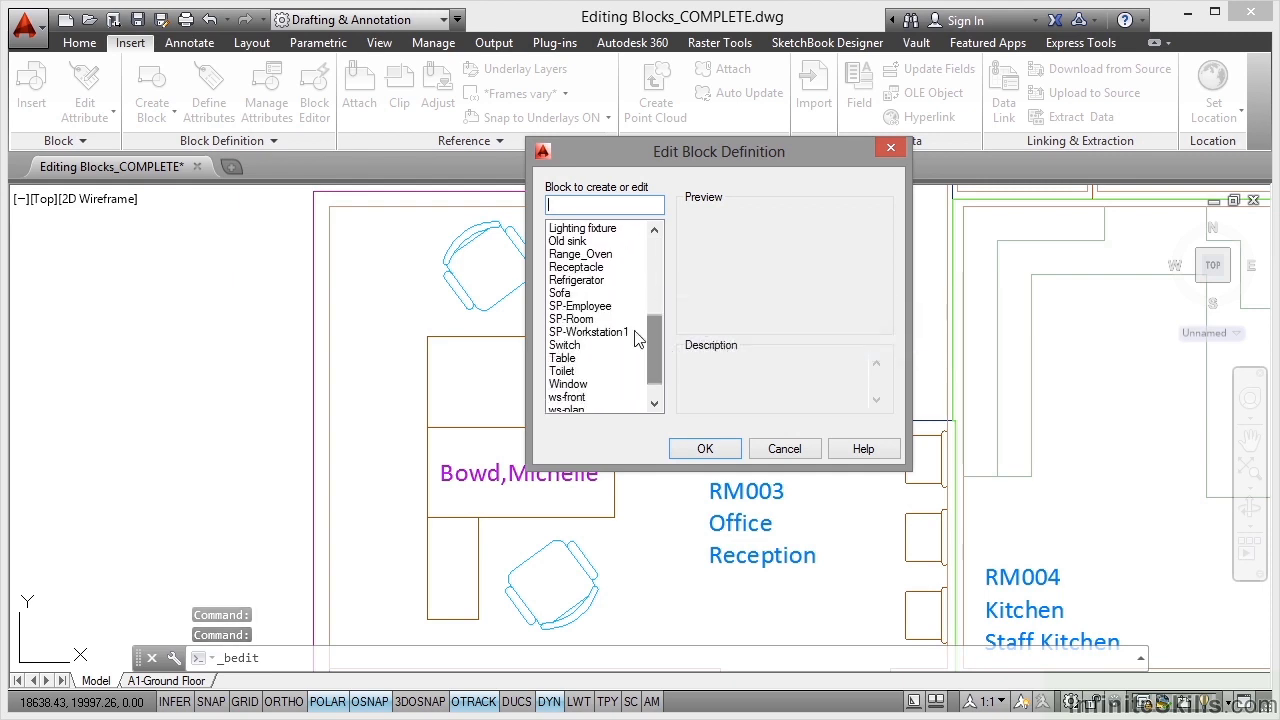
pyautogui.click(590, 320)
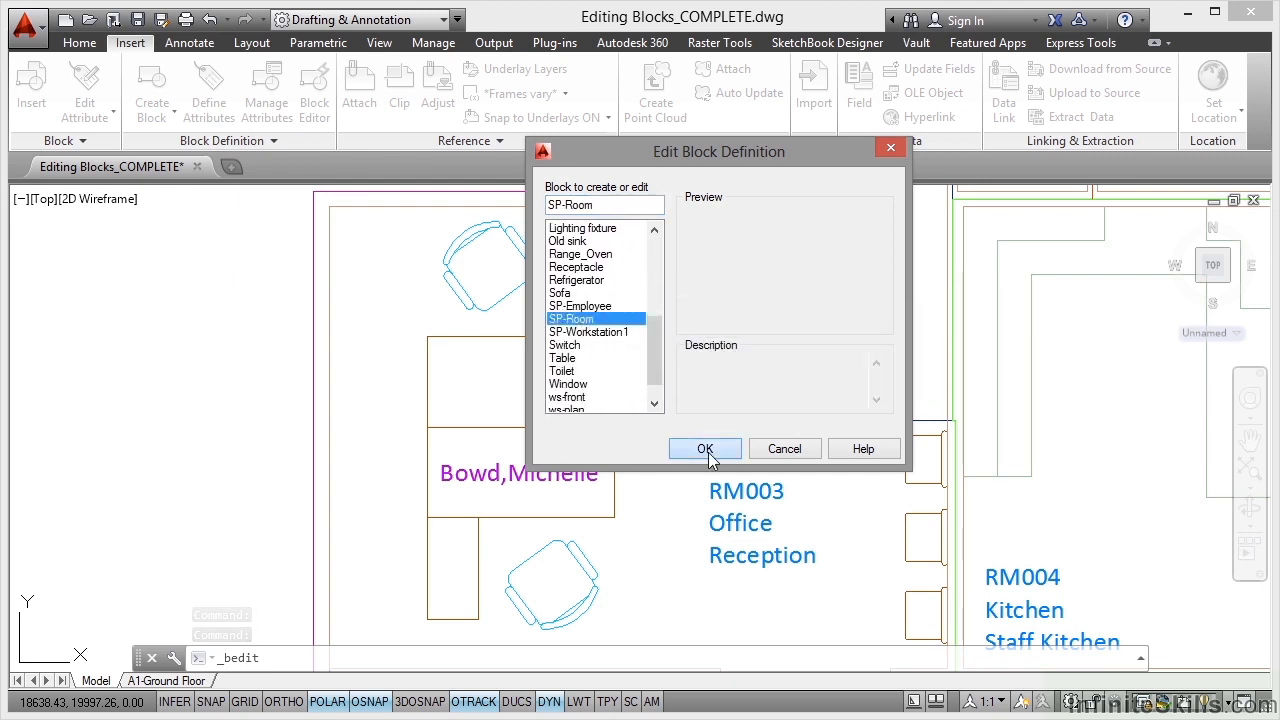
pyautogui.click(704, 448)
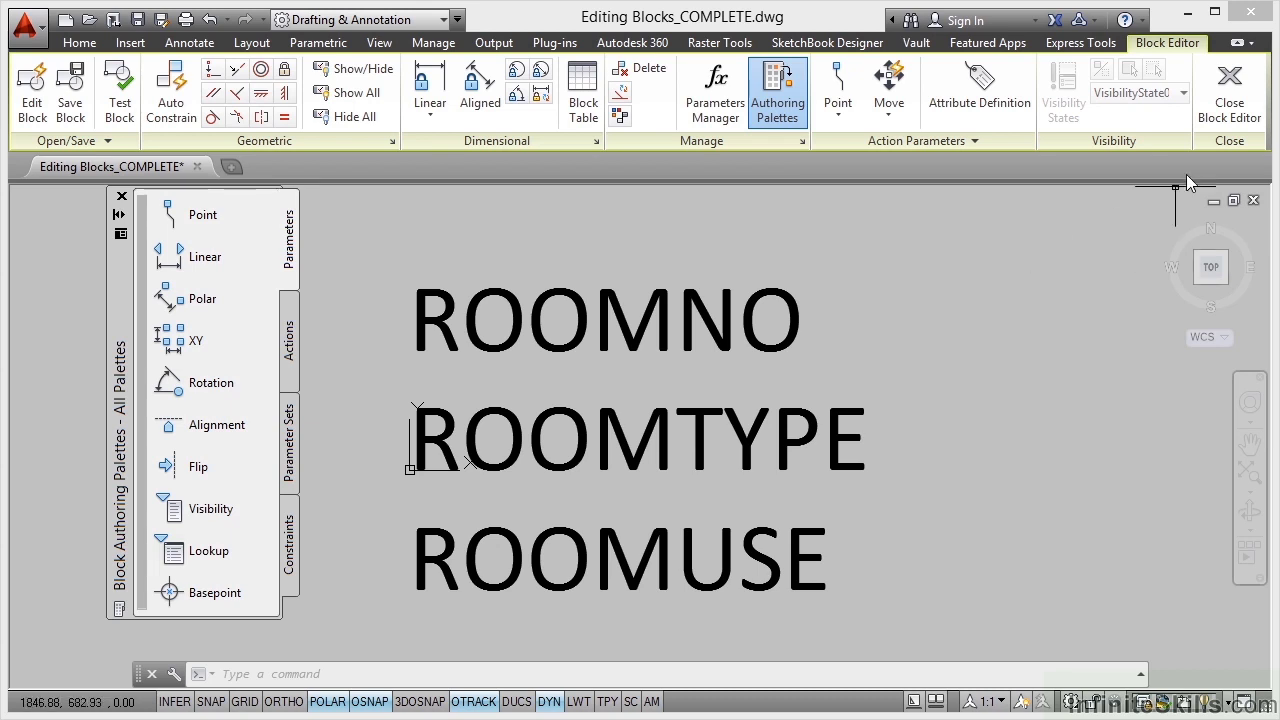
# - Close the SP-Room Block Editor and return to the floor plan
pyautogui.click(1229, 100)
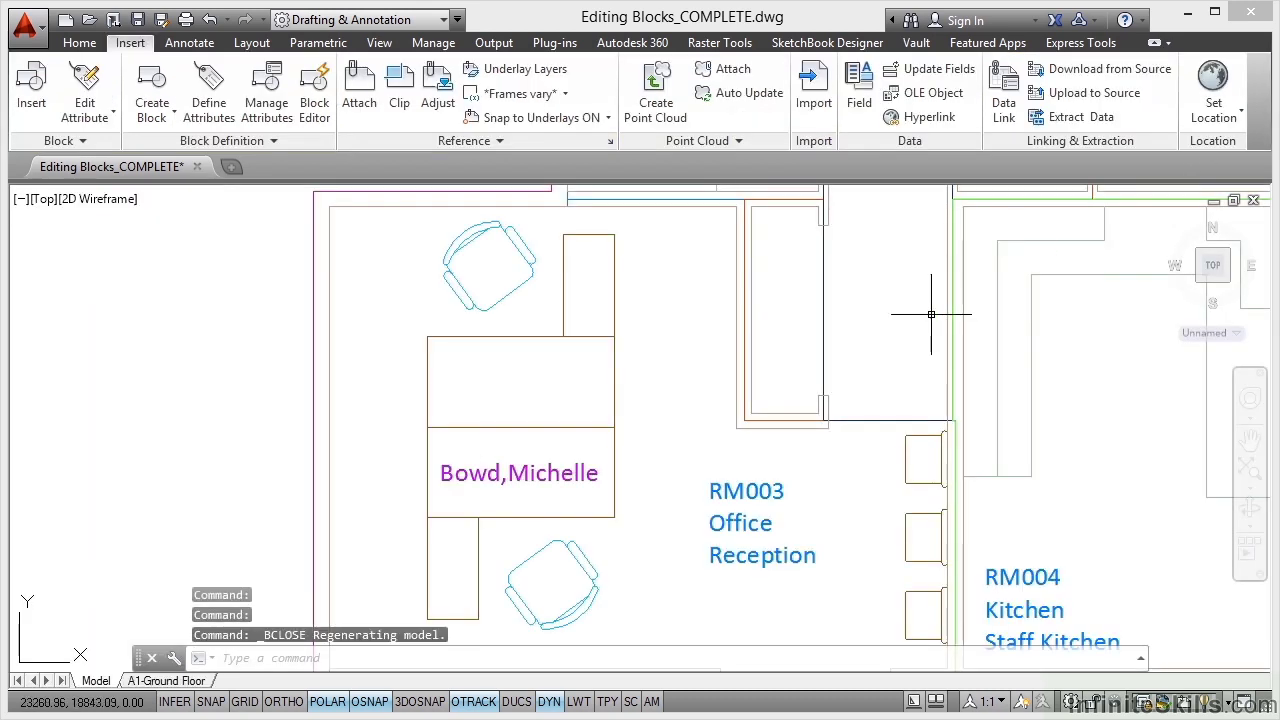